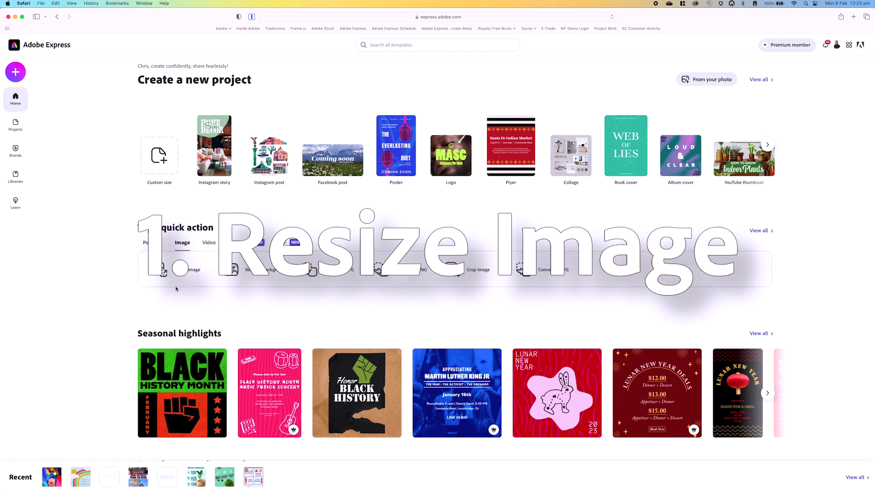
Upload the 1e3aac0e surfboard JPG from Downloads into the Resize image tool.
left_click(178, 272)
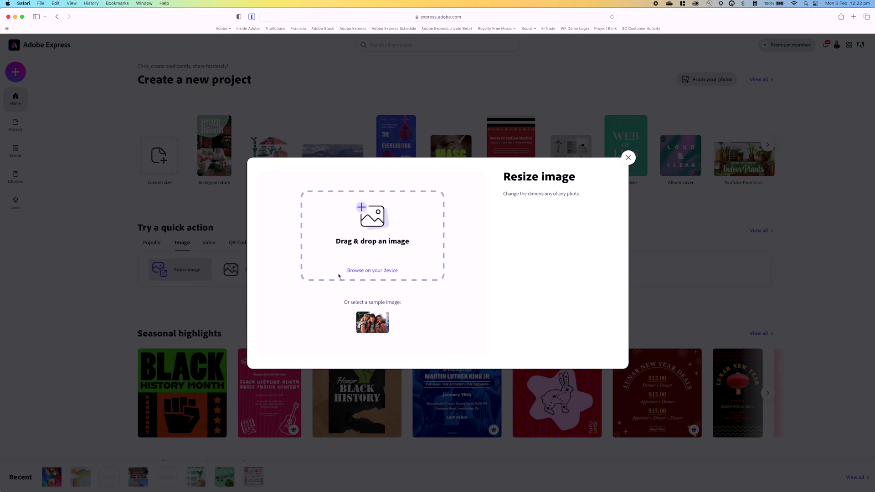
left_click(364, 271)
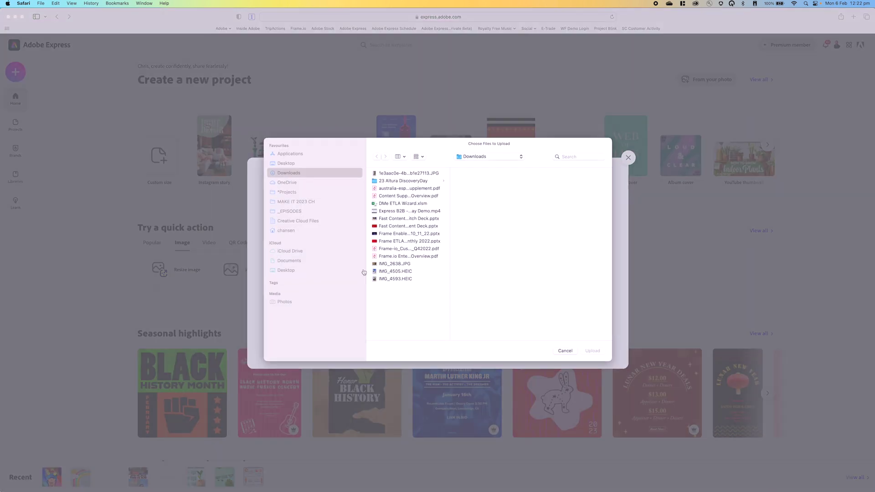
left_click(385, 175)
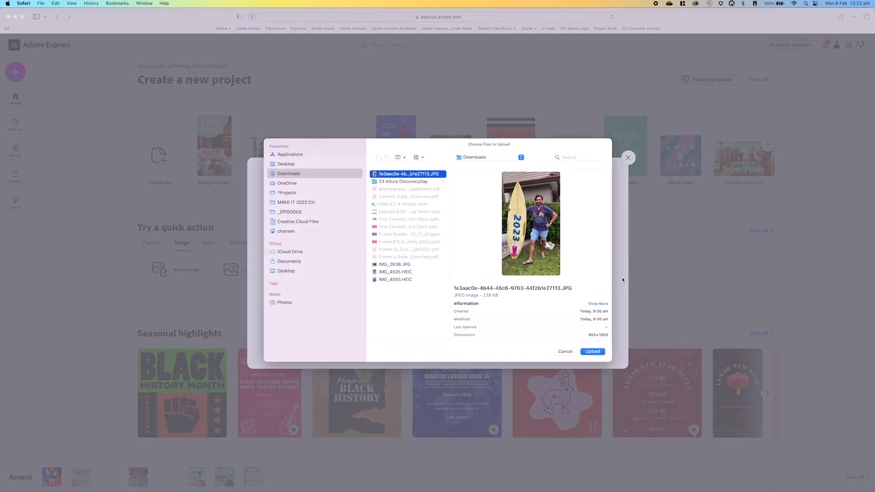
left_click(592, 352)
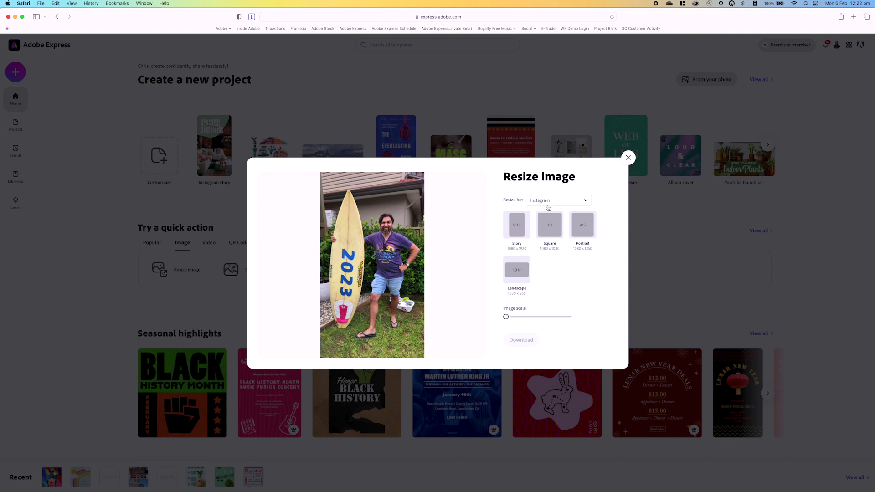
Try the Square and 1.91:1 Landscape sizes, scaling and reframing the photo on the man's face.
left_click(547, 229)
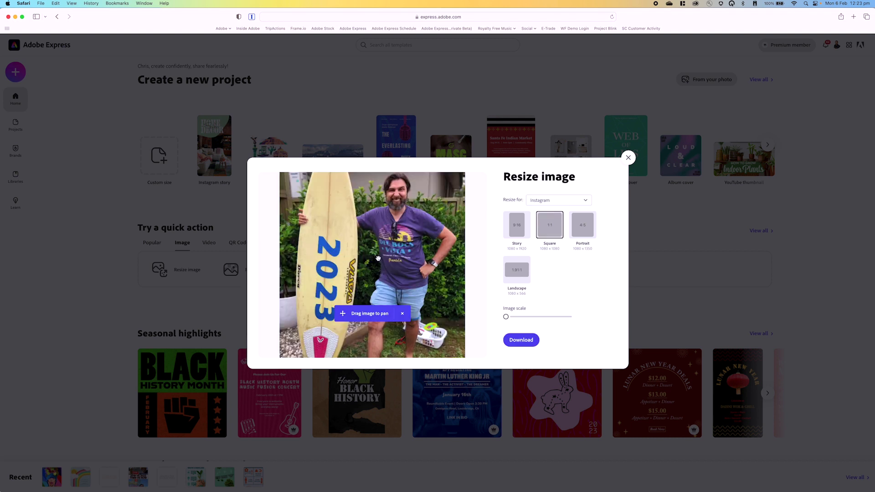
left_click_drag(378, 259, 315, 232)
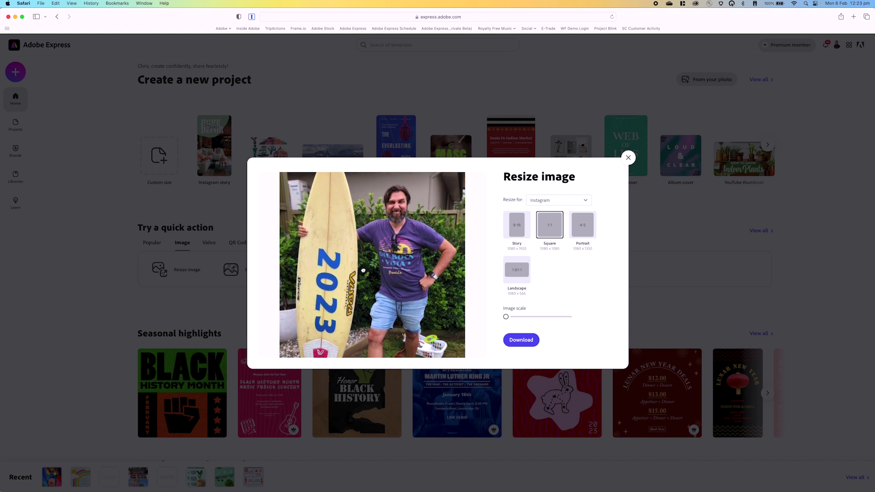
left_click(517, 270)
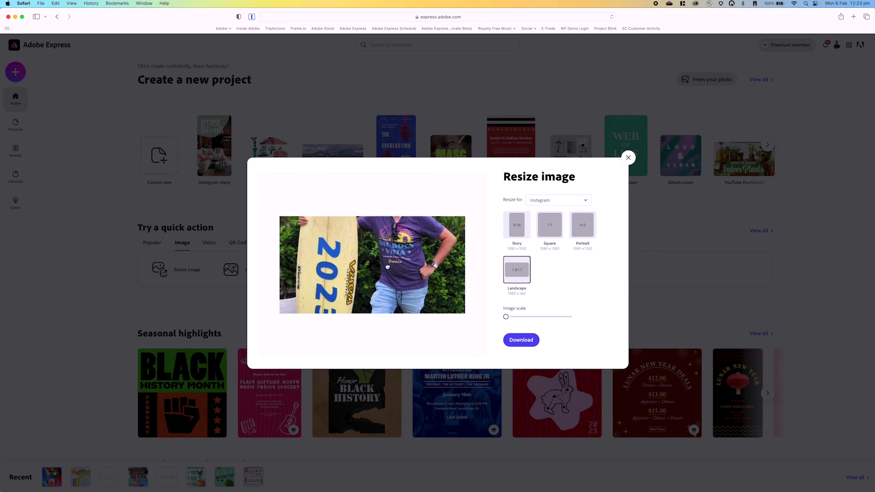
left_click_drag(401, 239, 377, 335)
left_click_drag(299, 245, 302, 221)
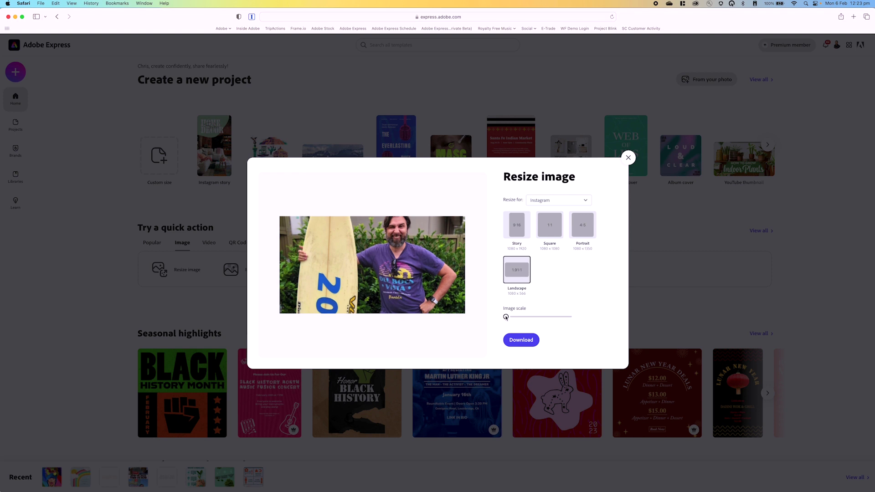
left_click_drag(506, 317, 513, 317)
left_click_drag(419, 243, 414, 287)
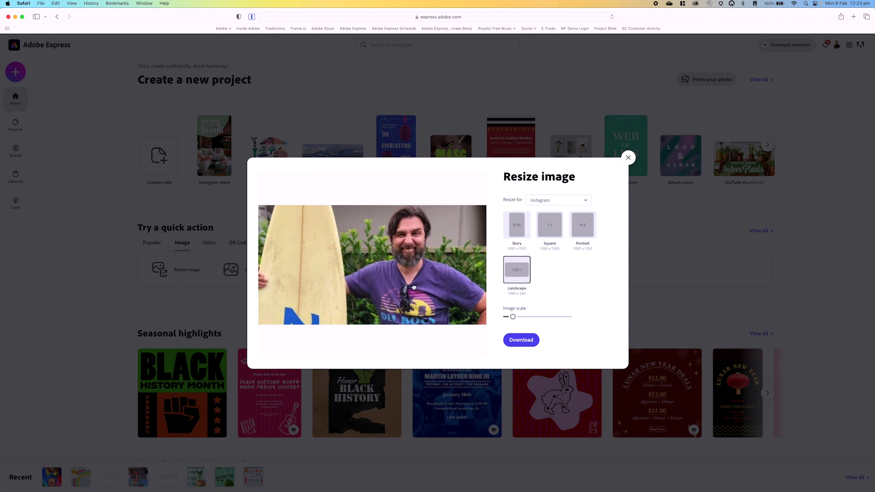
Switch the size to YouTube's 1280 × 720 thumbnail and reframe the photo slightly.
left_click(559, 200)
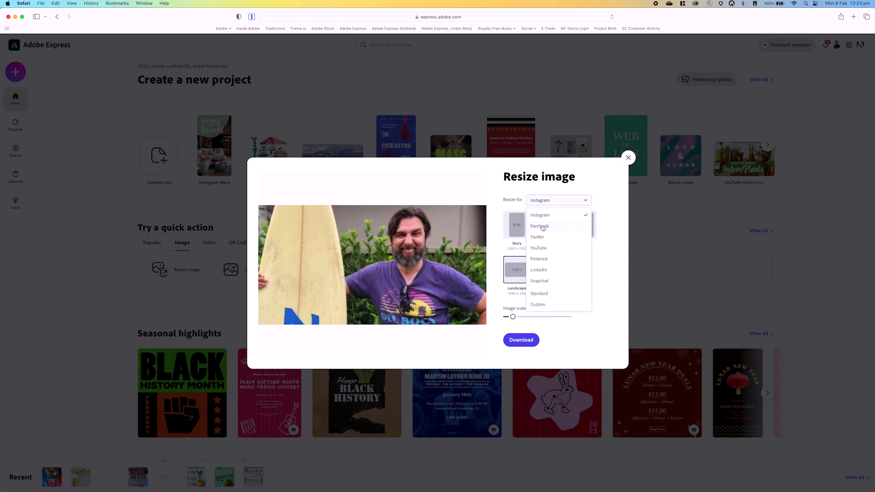
left_click(539, 248)
left_click_drag(514, 273, 509, 272)
left_click_drag(410, 270, 408, 254)
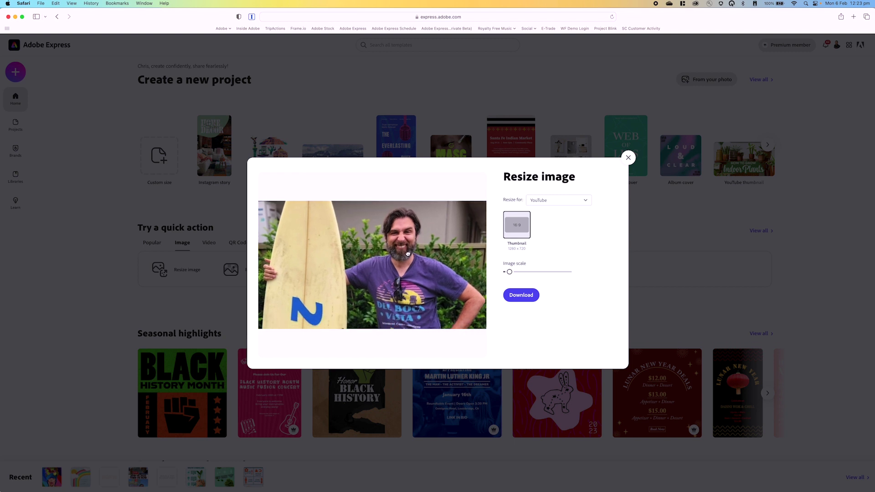
Download the 1280 × 720 YouTube thumbnail.
left_click(521, 296)
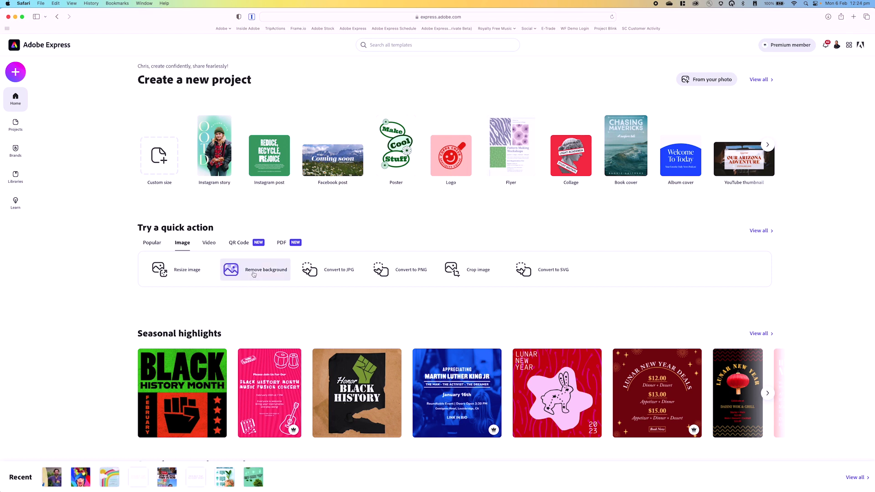
Remove the surfboard photo's background and open the cutout in the editor.
left_click(254, 273)
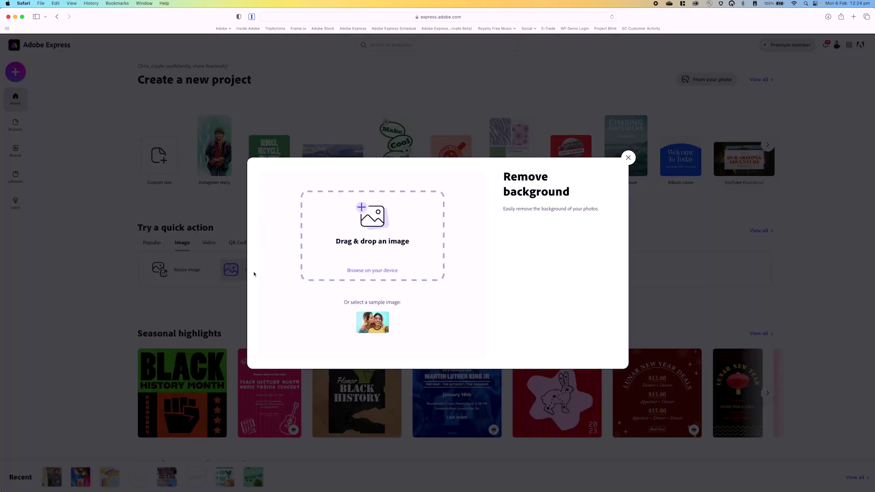
left_click(378, 272)
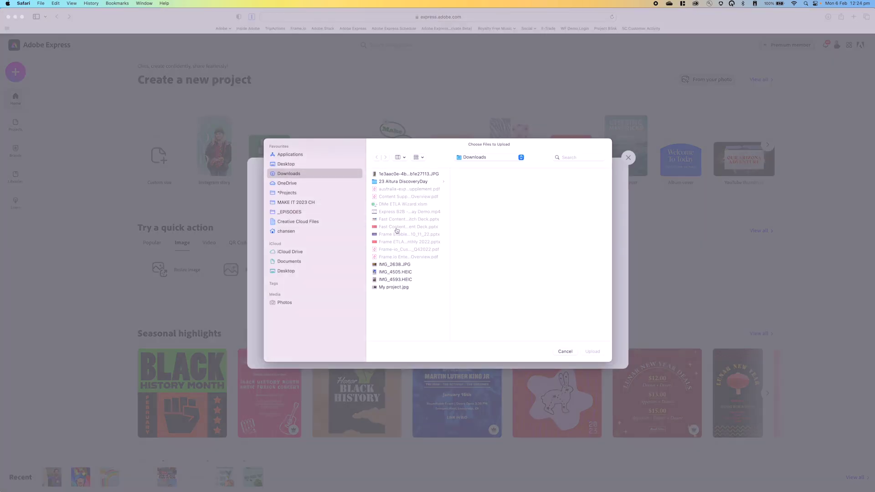
left_click(403, 174)
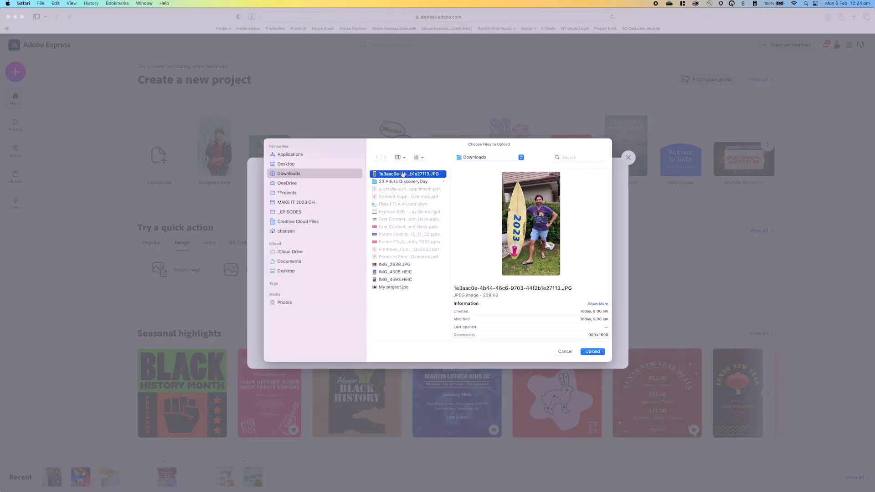
left_click(588, 352)
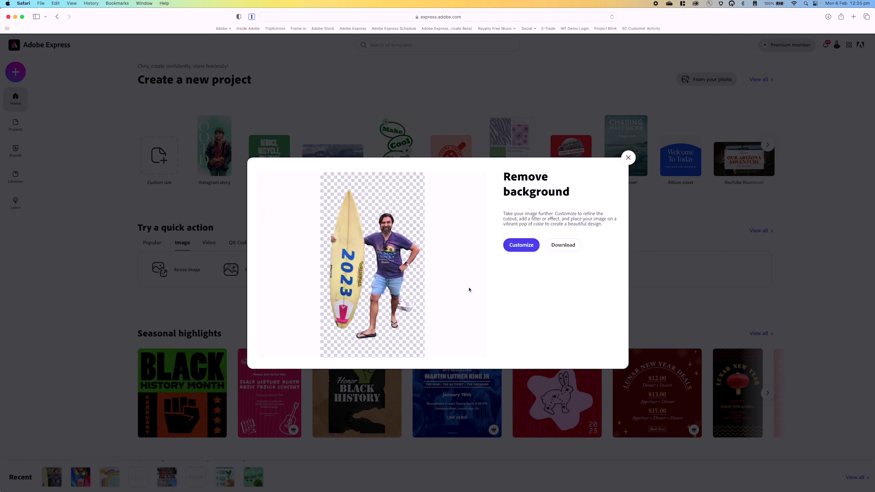
left_click(522, 245)
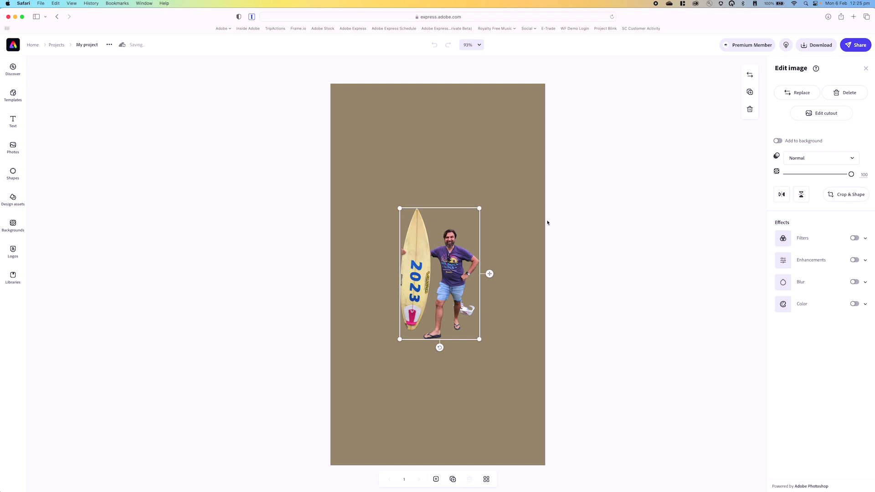
Auto-refine the cutout to erase the stray white patch by the man's leg.
left_click(821, 113)
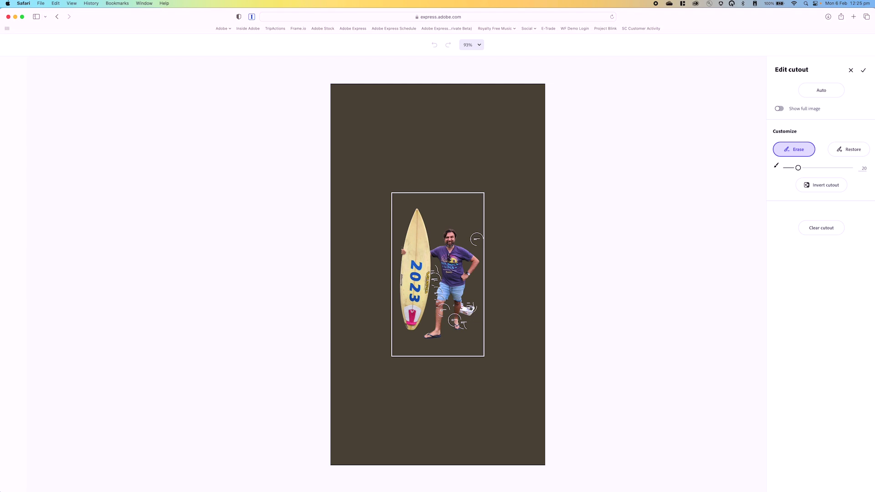
left_click(823, 92)
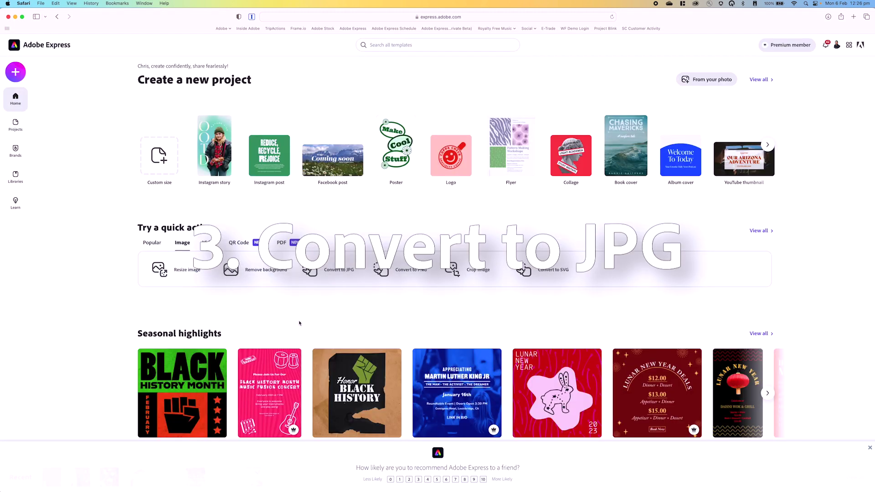
Convert the beach selfie IMG_4505.HEIC to JPG and download the result.
left_click(339, 274)
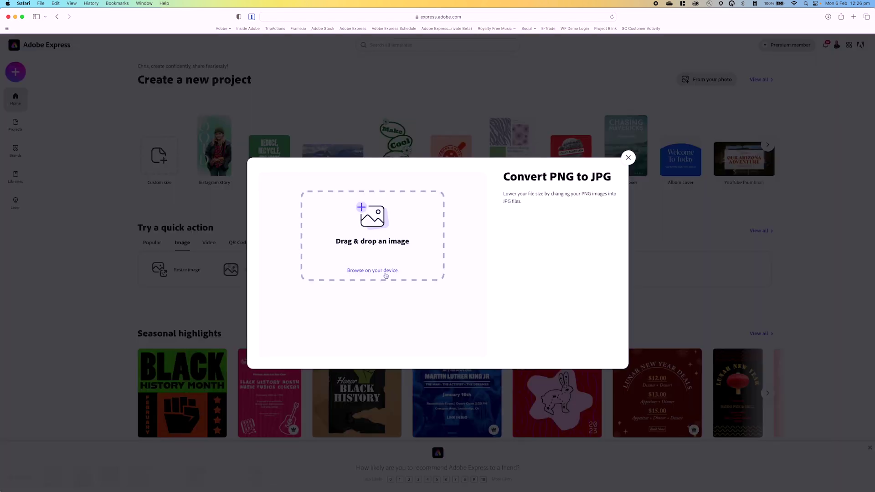
left_click(386, 271)
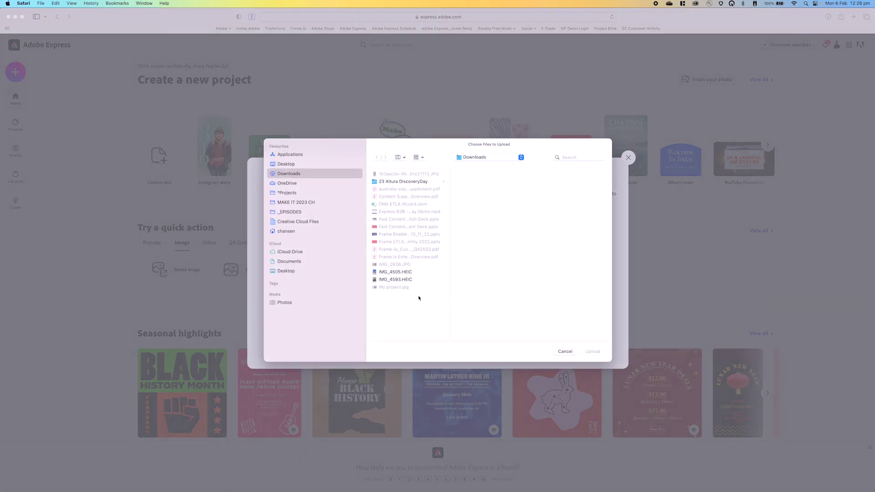
left_click(403, 273)
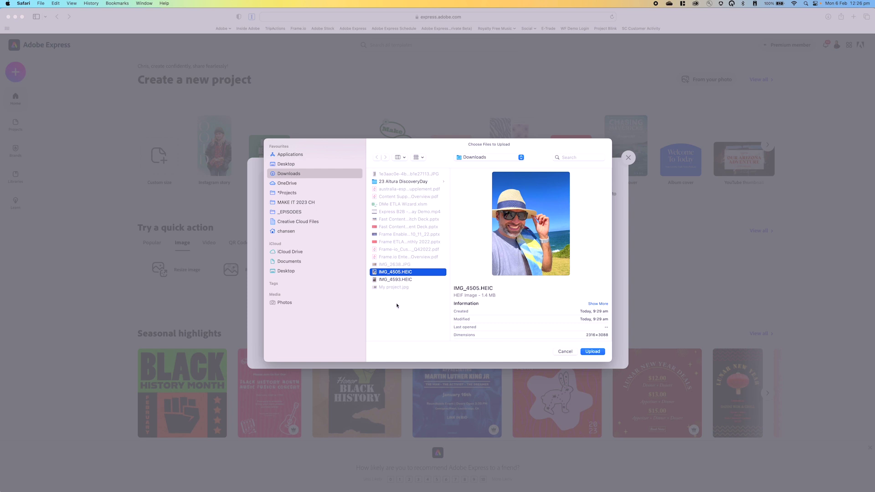
left_click(591, 352)
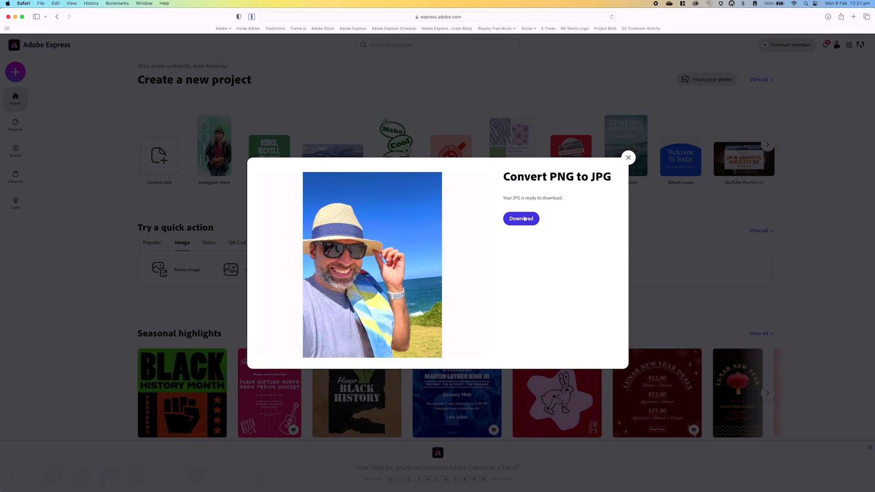
left_click(521, 219)
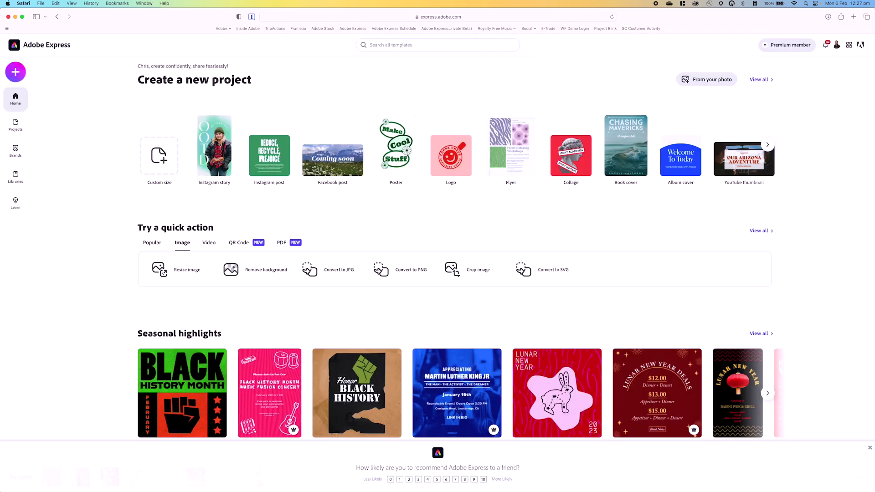
Quick Look the converted templmageOMcB2v_adobe_express.jpeg in Finder's Downloads folder.
left_click(29, 477)
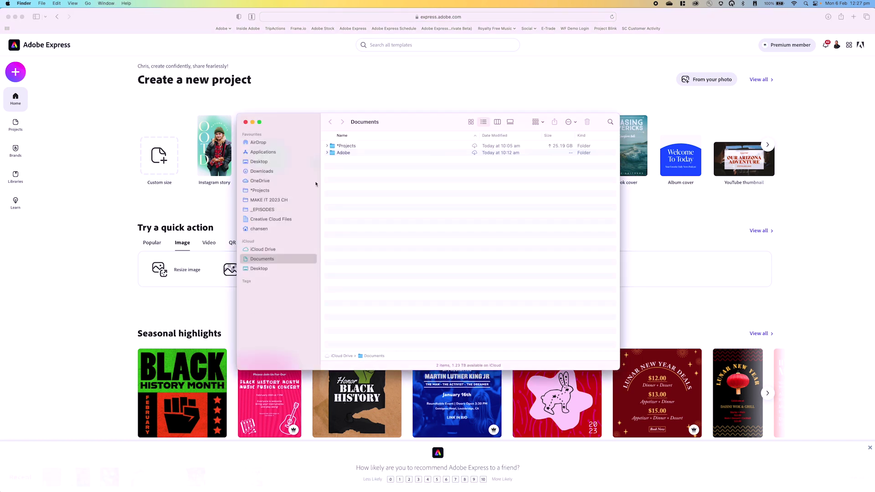
left_click(261, 173)
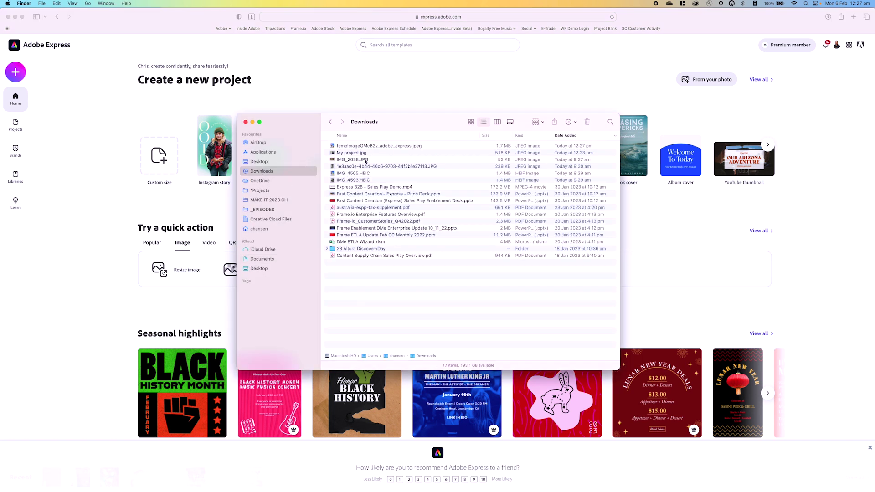
left_click(410, 146)
key("space")
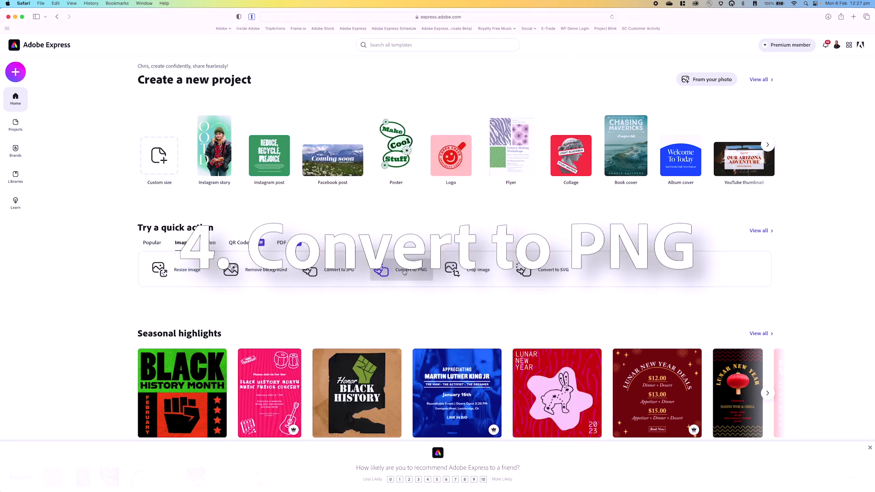
Convert the surfboard JPG to PNG and download the 2.4 MB copy.
left_click(404, 272)
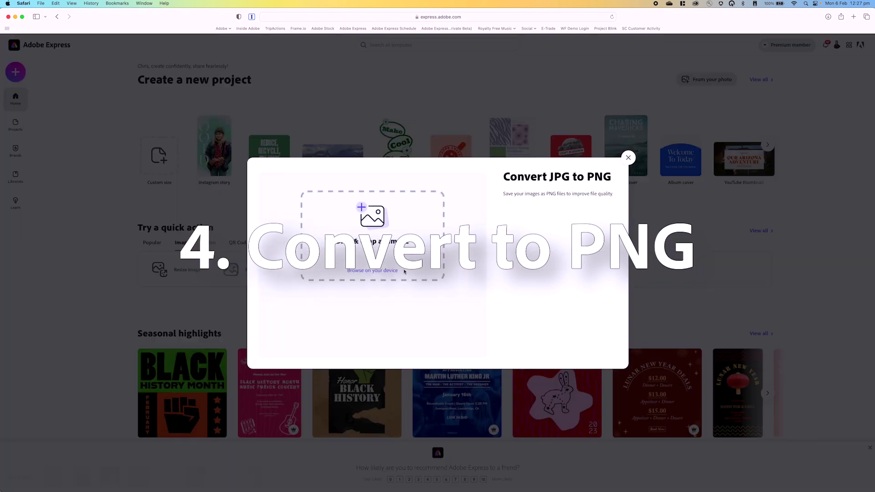
left_click(374, 272)
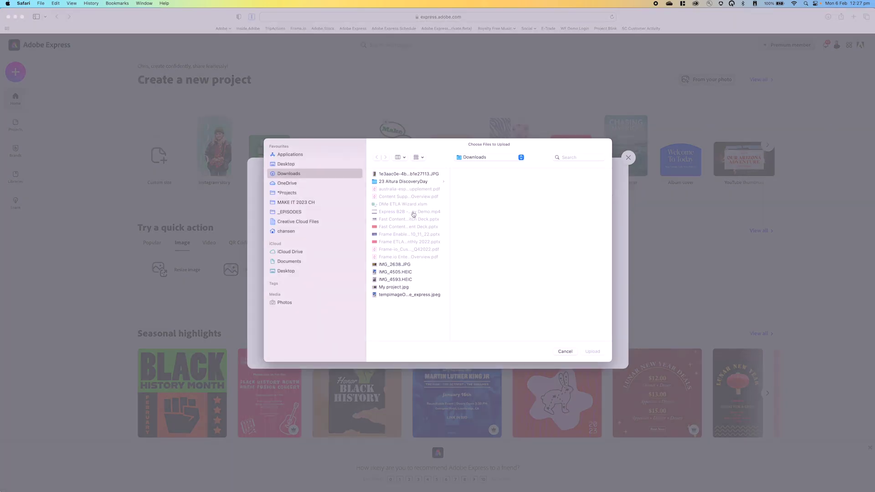
left_click(420, 175)
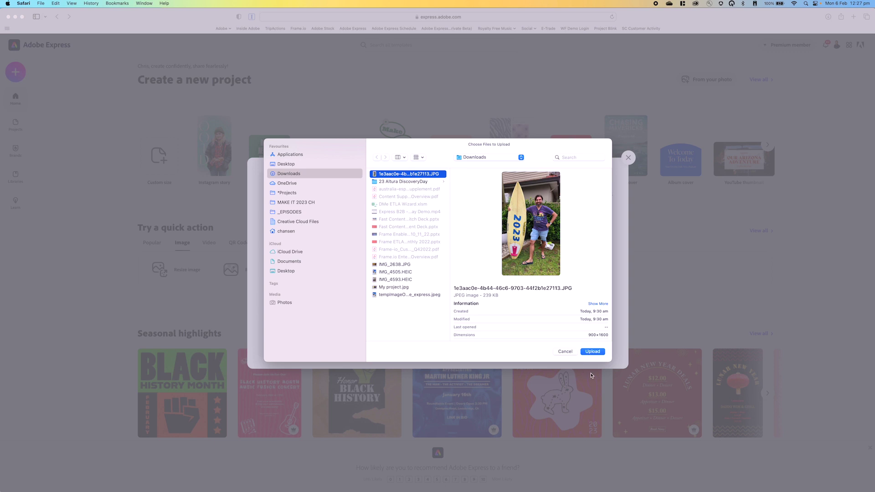
left_click(592, 352)
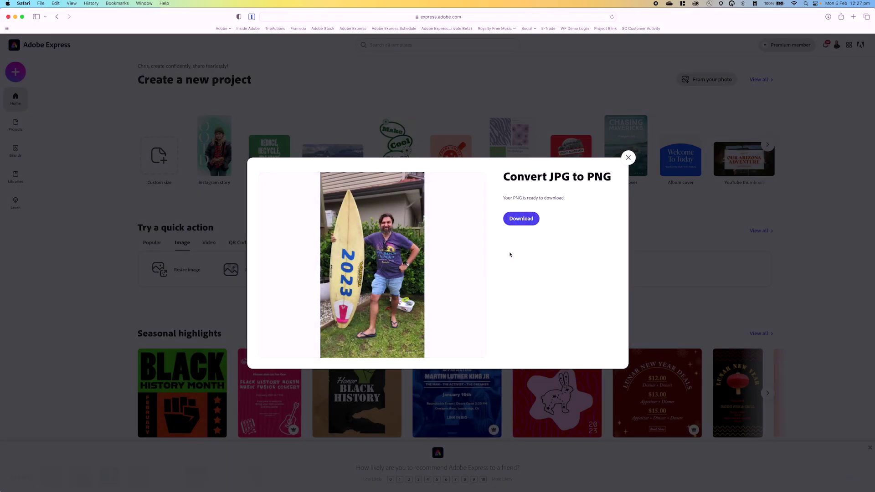
left_click(521, 219)
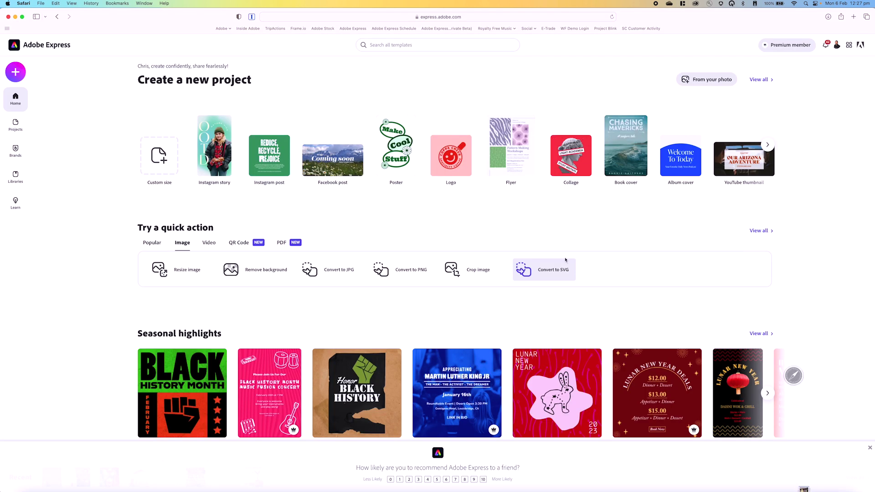
key("super+Tab")
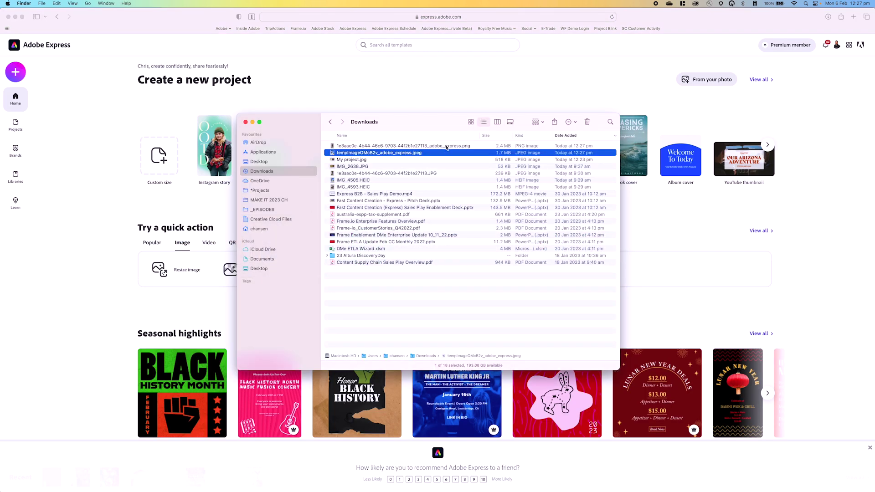
Quick Look the newly downloaded surfboard PNG in Downloads.
left_click(446, 146)
key("space")
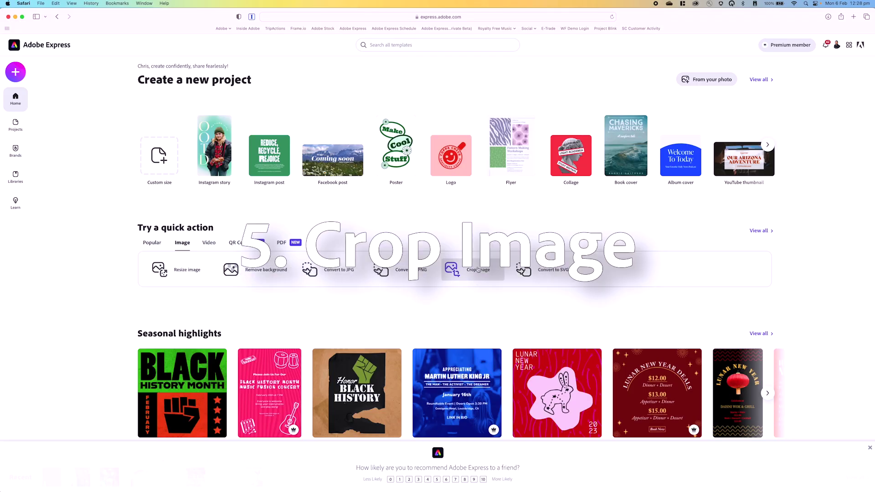
Load IMG_2638.JPG into the Crop image tool.
left_click(478, 270)
left_click(375, 271)
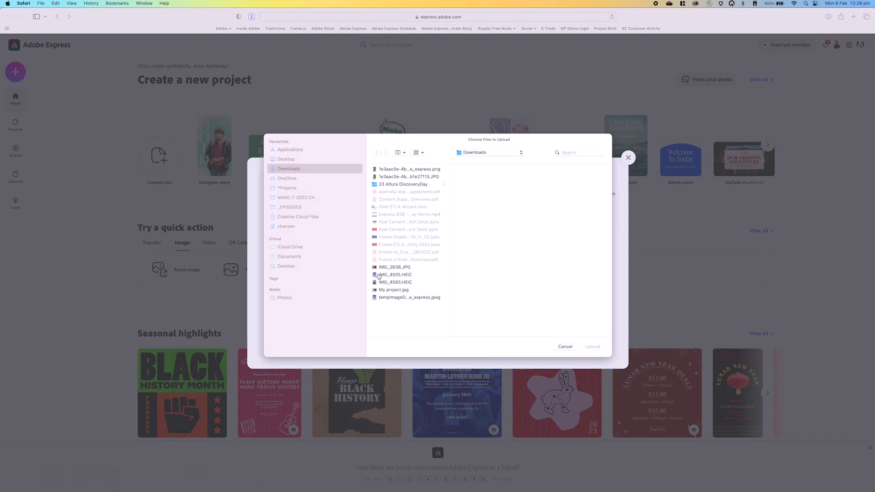
left_click(392, 273)
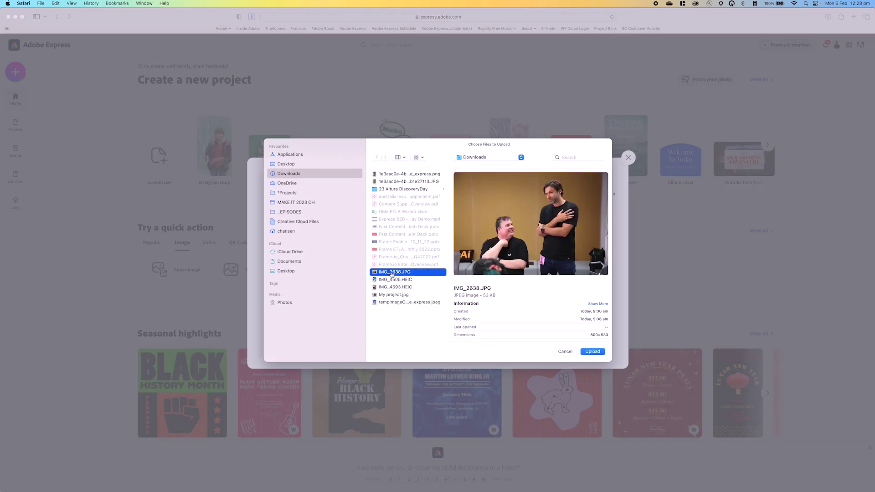
left_click(592, 351)
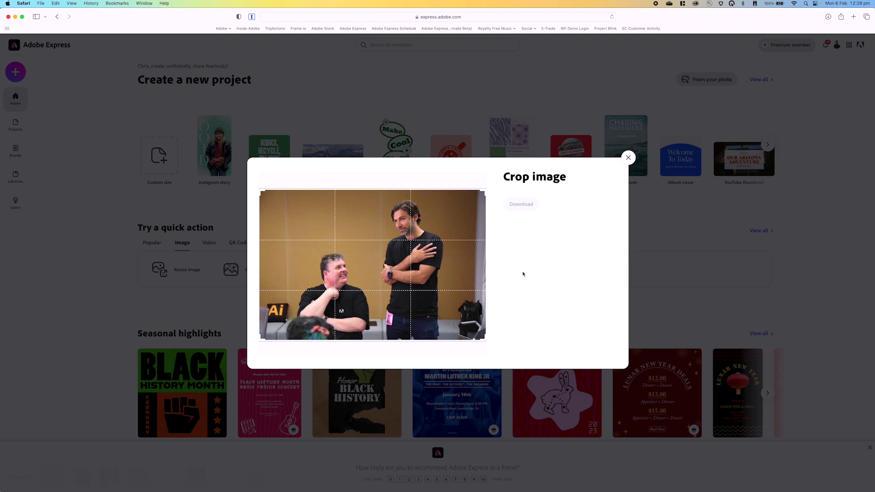
Crop to a portrait frame around the standing man and download the 26 KB JPEG.
left_click_drag(260, 263, 375, 196)
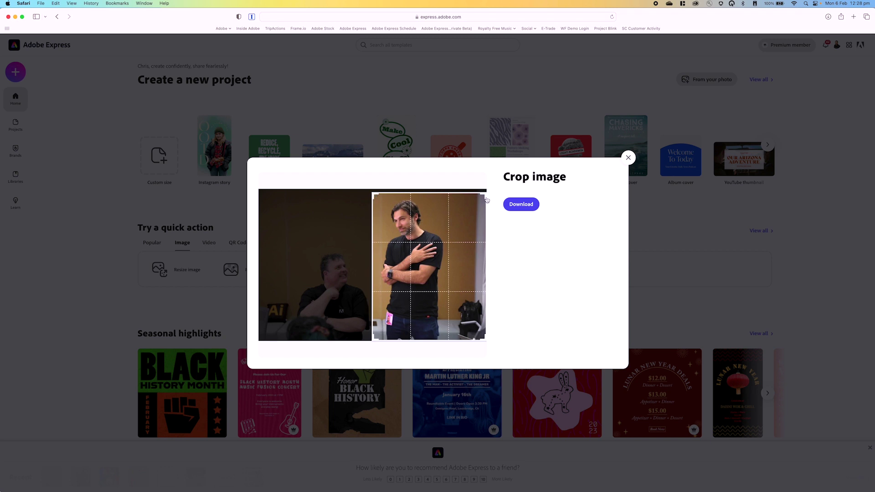
left_click_drag(483, 197, 453, 196)
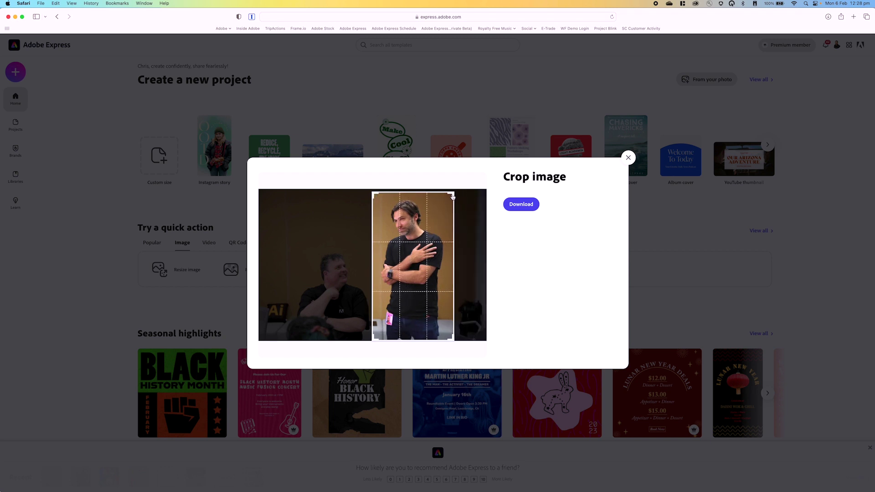
left_click(522, 205)
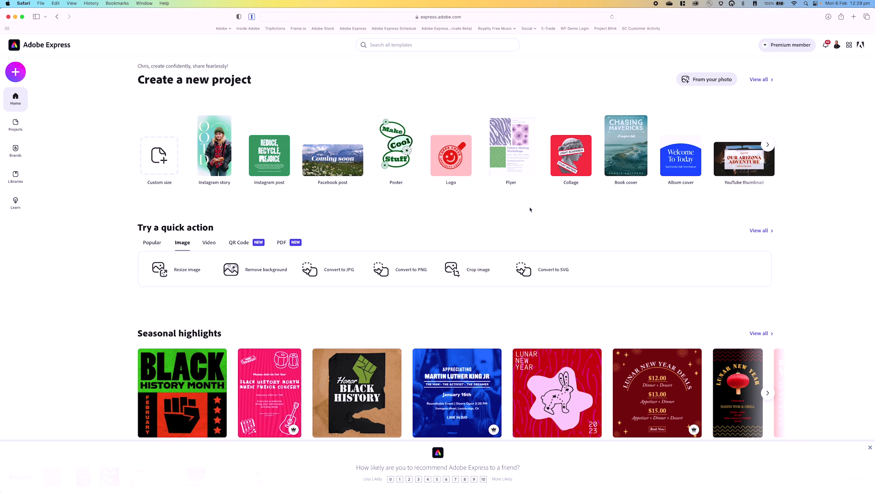
key("super+Tab")
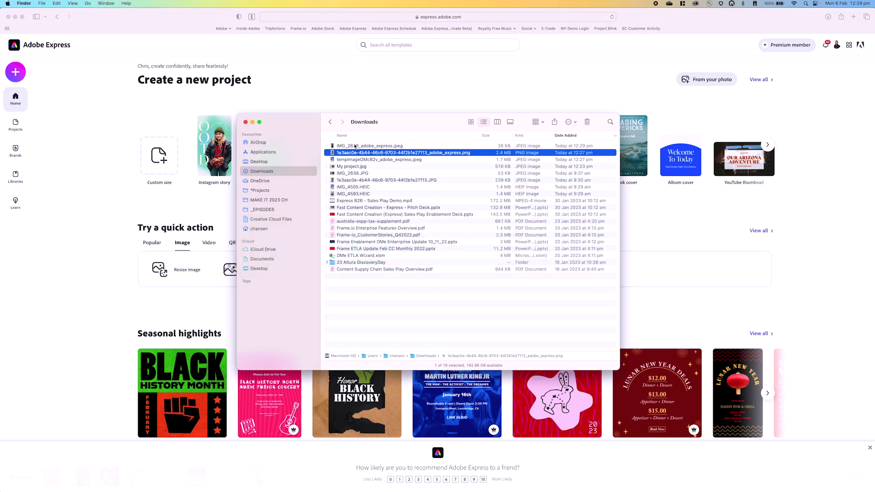
Quick Look the cropped IMG_2638_adobe_express.jpeg in Downloads, then return to Safari.
left_click(355, 146)
key("space")
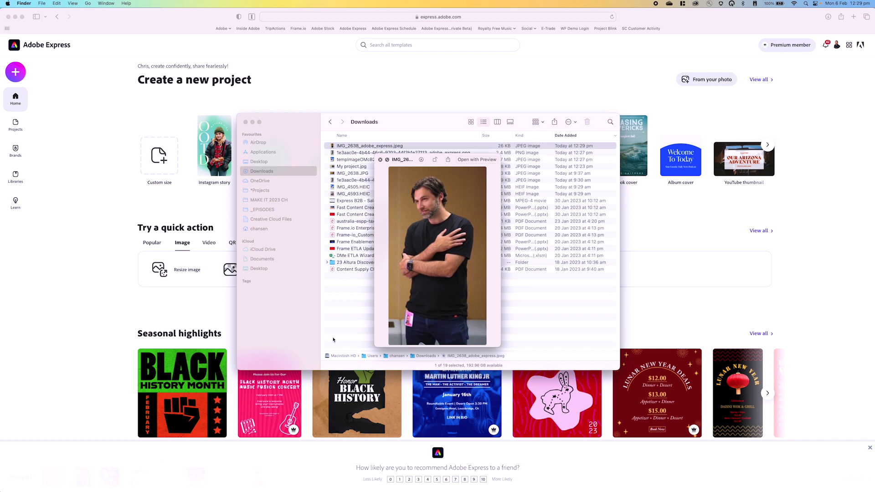
key("space")
key("super+Tab")
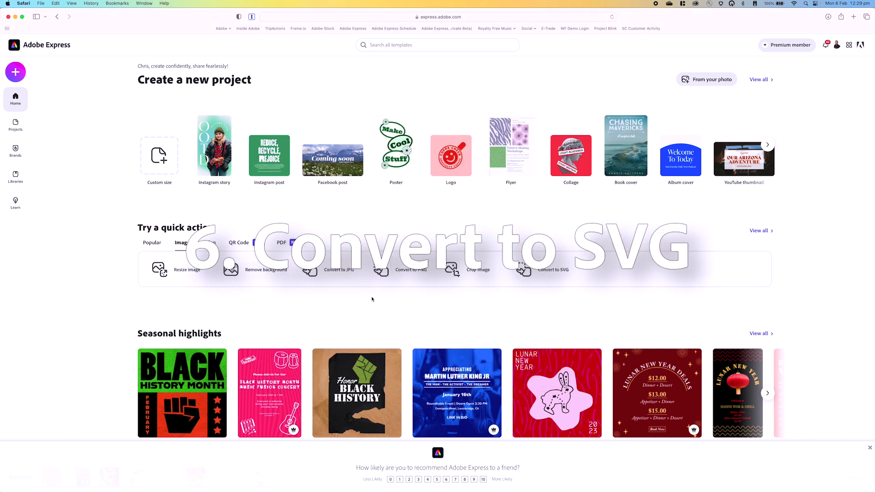
Upload the surfboard JPG to Convert to SVG and download the vectorized SVG.
left_click(555, 274)
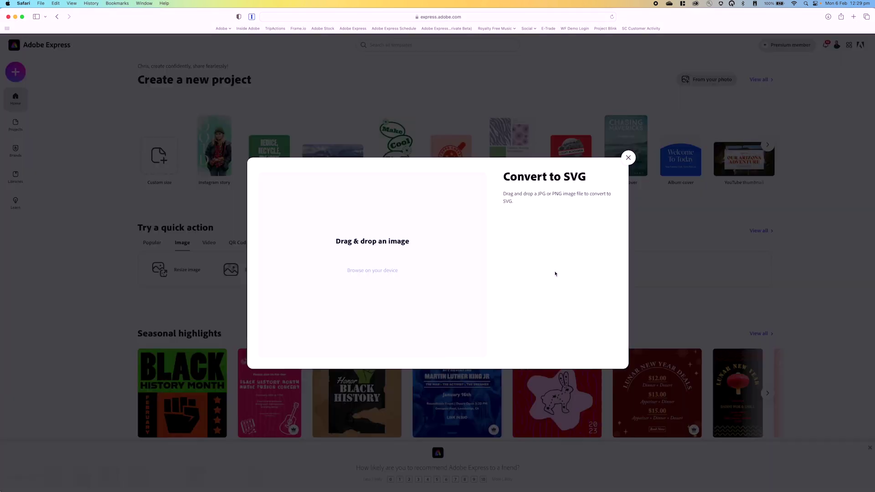
left_click(370, 271)
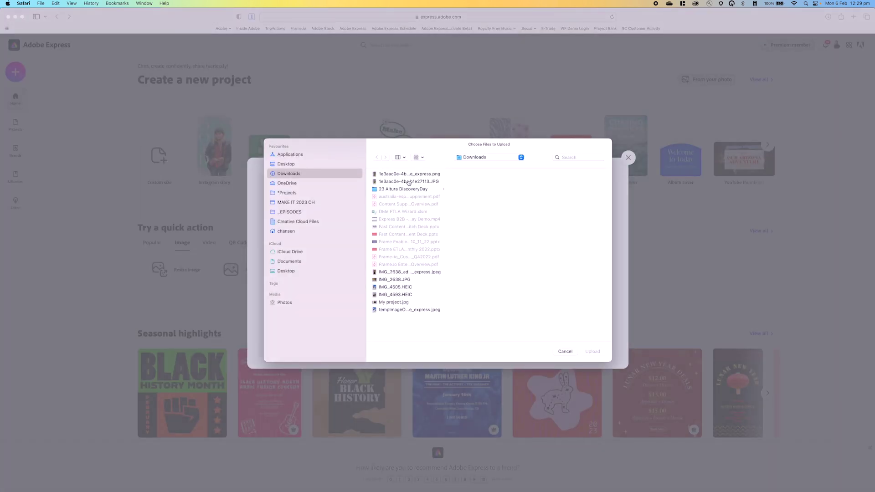
left_click(409, 182)
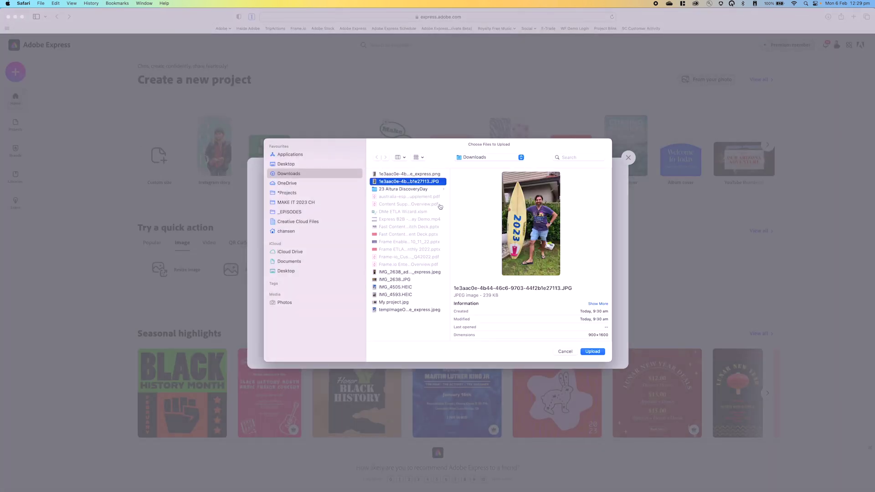
left_click(593, 351)
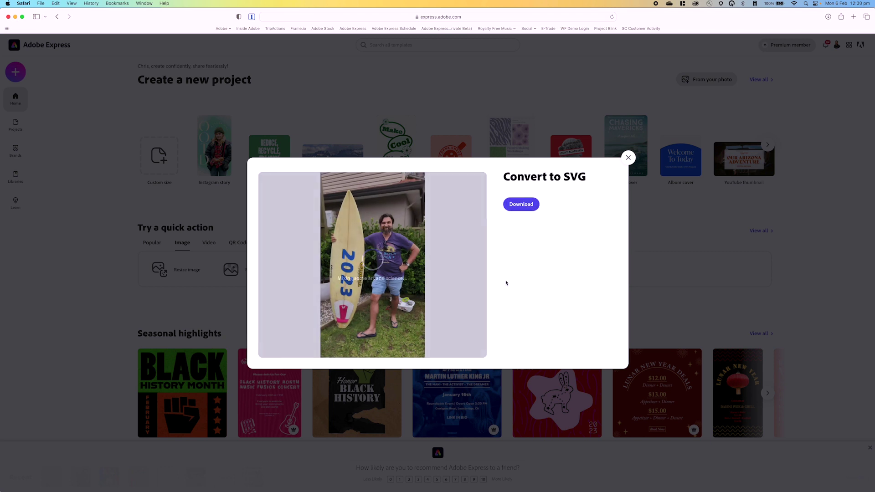
left_click(523, 205)
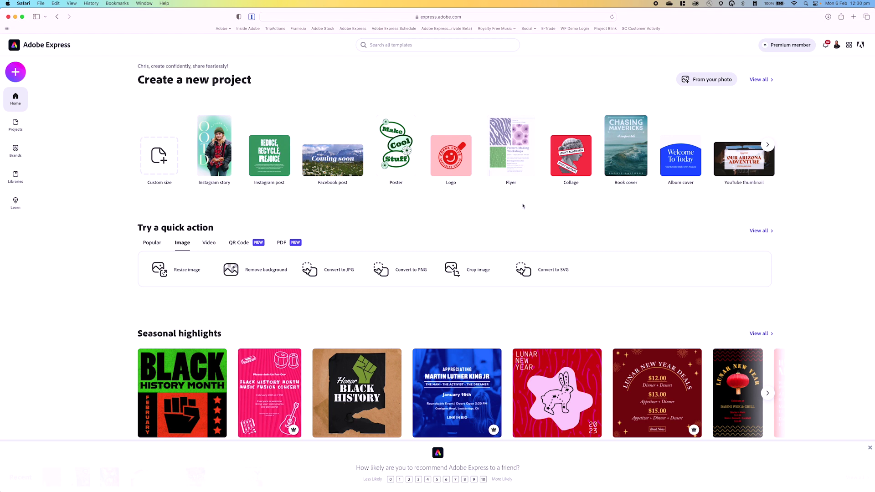
Preview the 7.4 MB surfboard SVG at the top of Finder's Downloads folder.
key("super+Tab")
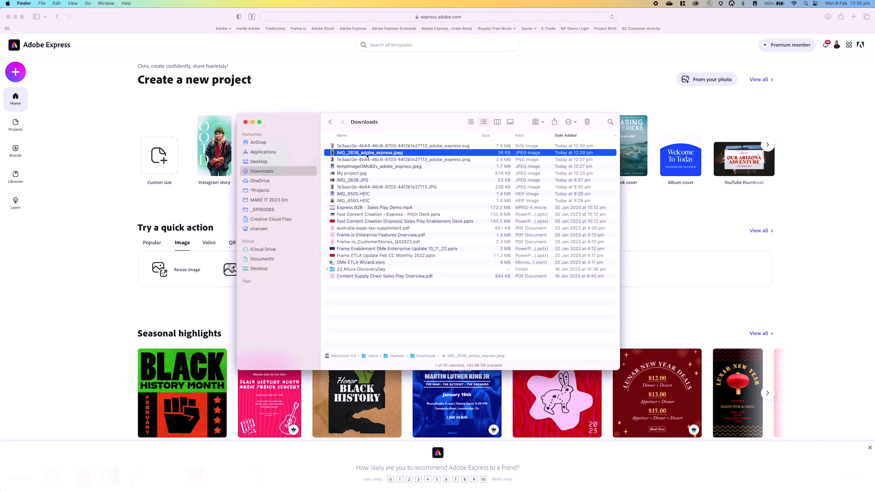
left_click(390, 146)
key("space")
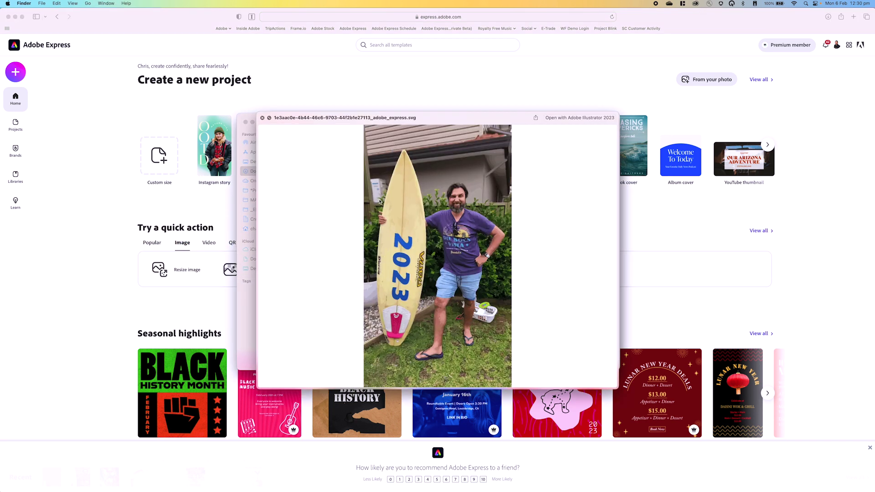